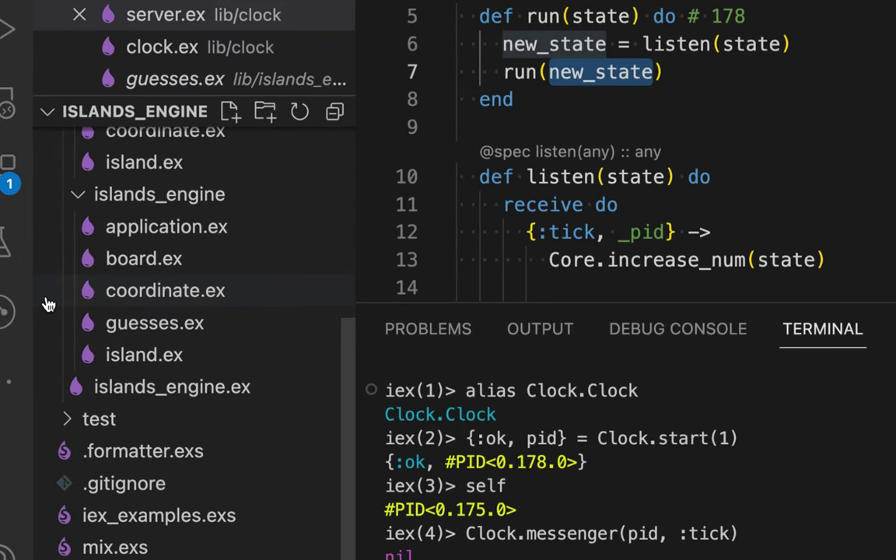
Look through board.ex, coordinate.ex, guesses.ex and island.ex in the islands_engine folder.
left_click(150, 263)
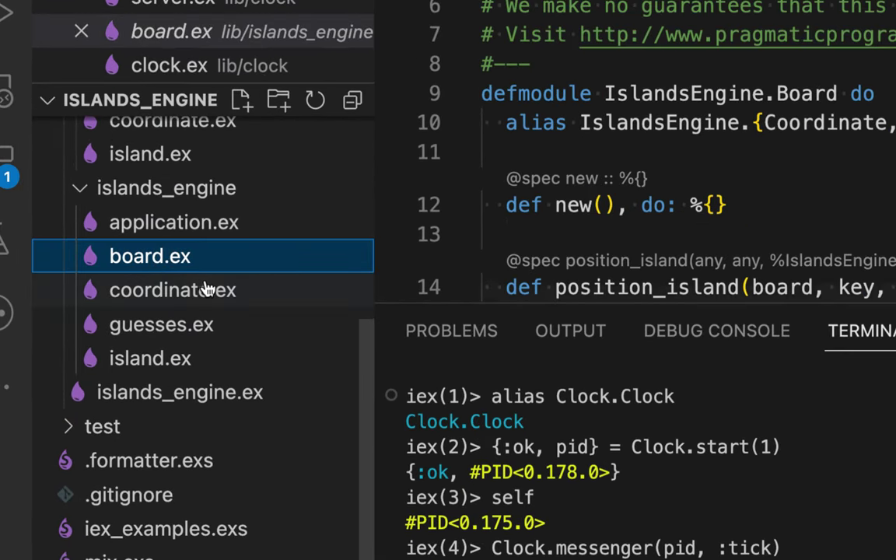
left_click(180, 291)
left_click(179, 325)
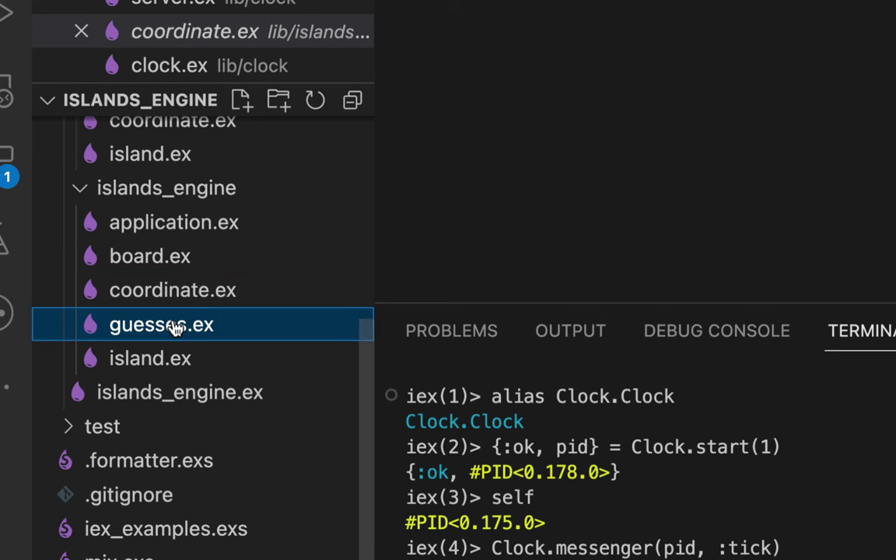
left_click(123, 358)
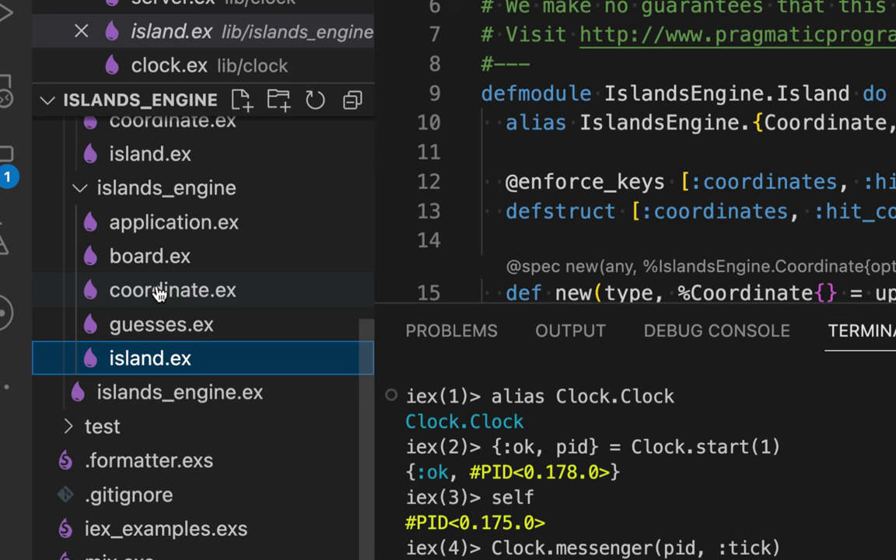
scroll(158, 293, "up", 4)
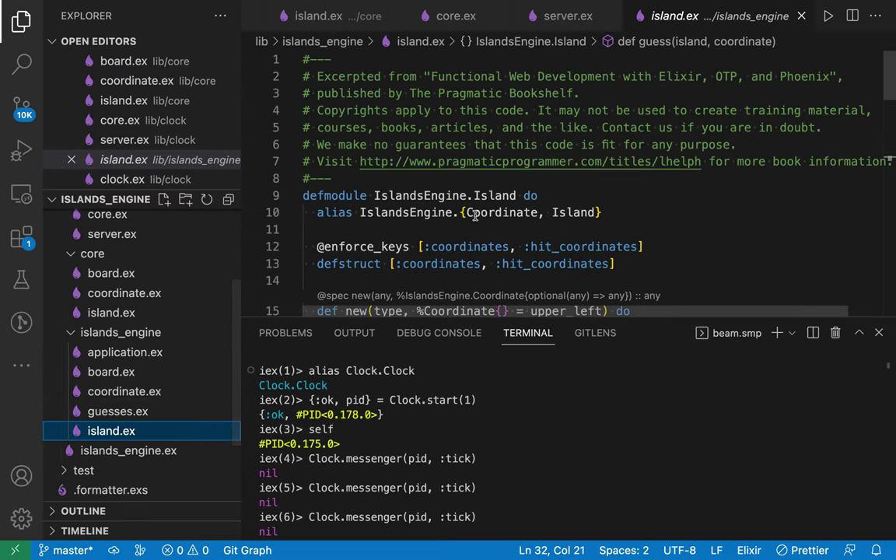
Hide the terminal panel and review the island.ex code from the struct definition down to the offsets functions.
right_click(783, 121)
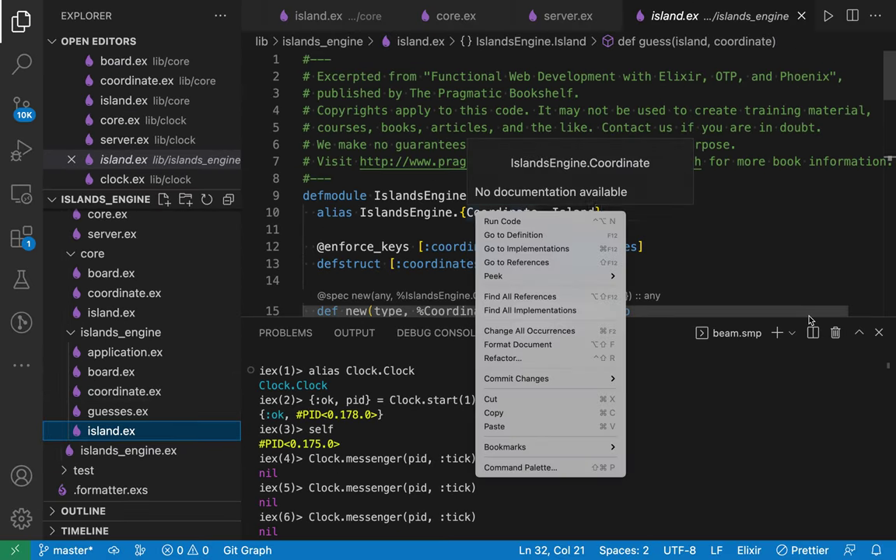
key("Escape")
left_click(878, 332)
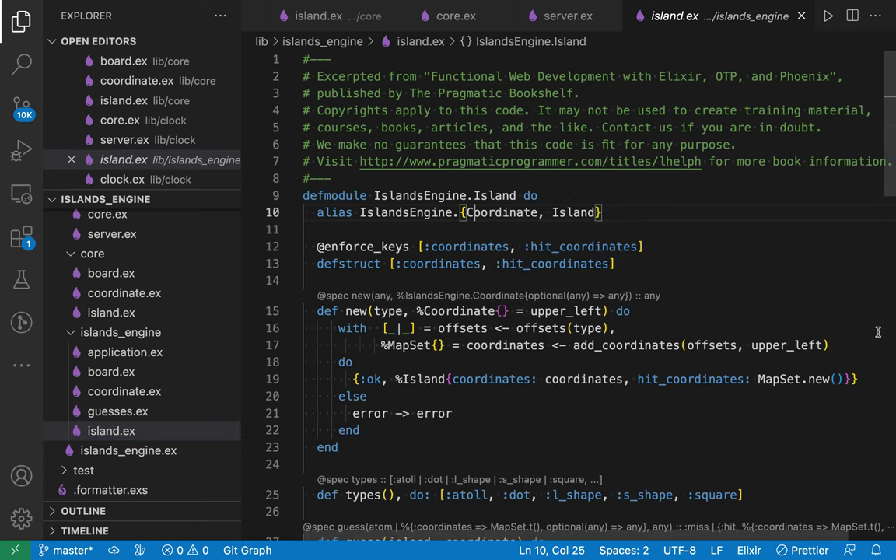
scroll(526, 309, "down", 4)
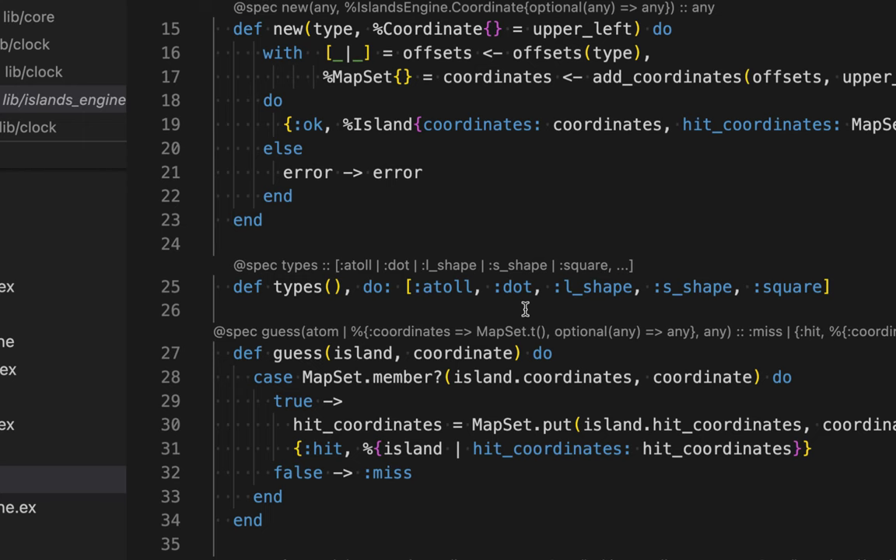
scroll(525, 309, "up", 3)
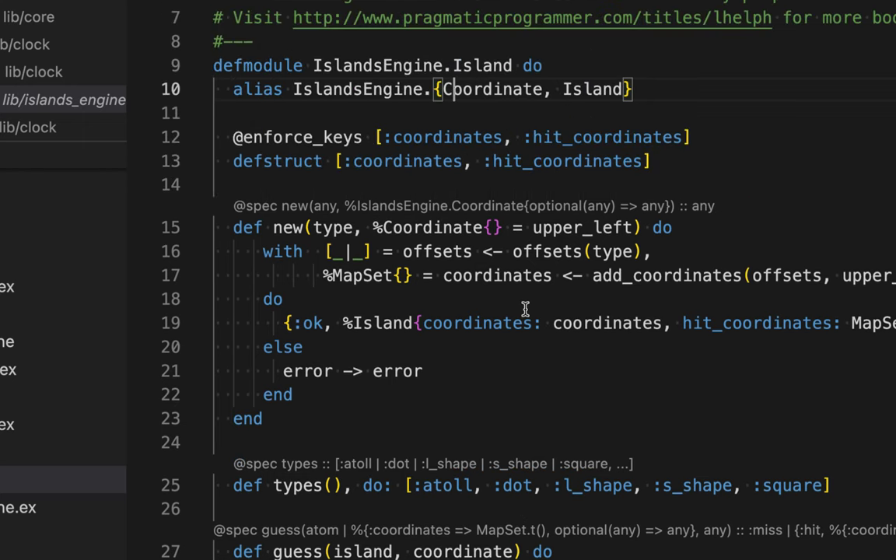
scroll(525, 310, "down", 5)
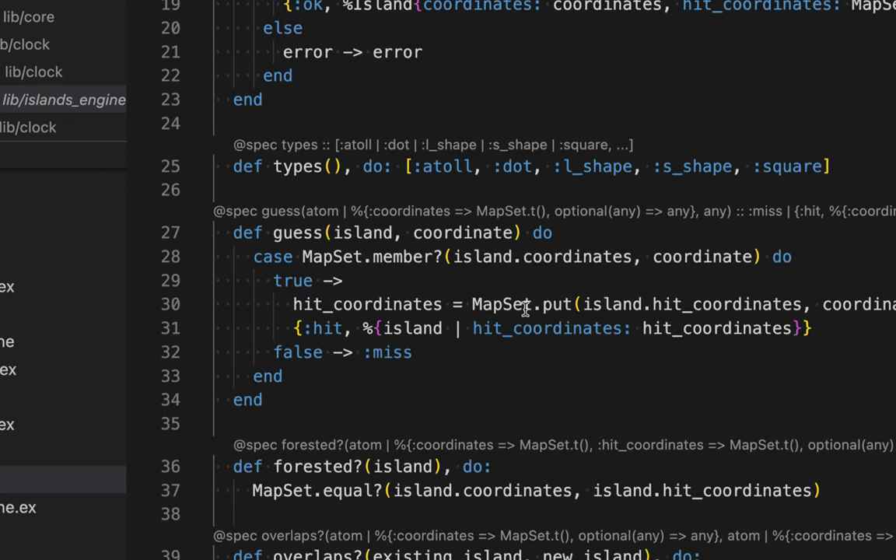
scroll(525, 310, "down", 8)
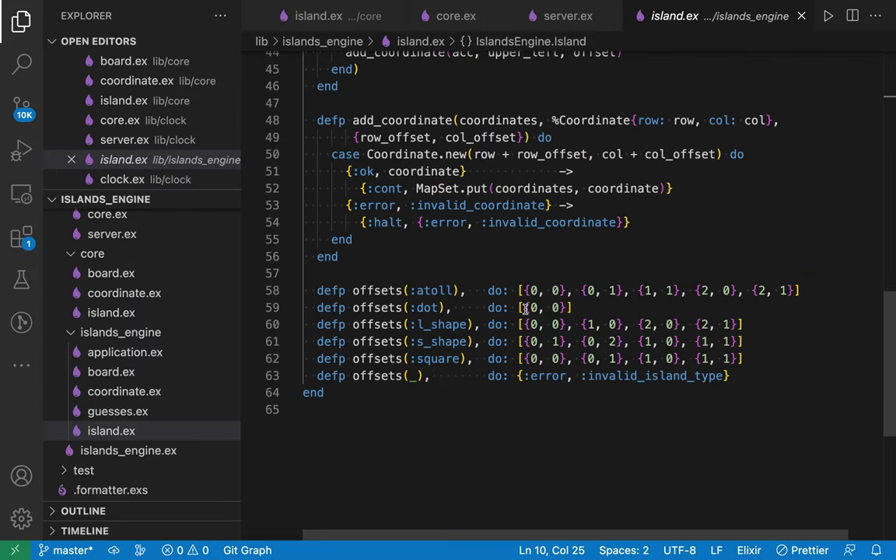
Switch to the Google Sheets spreadsheet in Chrome, open the "Copy of A" sheet and examine the Scenario and Data headers.
key("super+Tab")
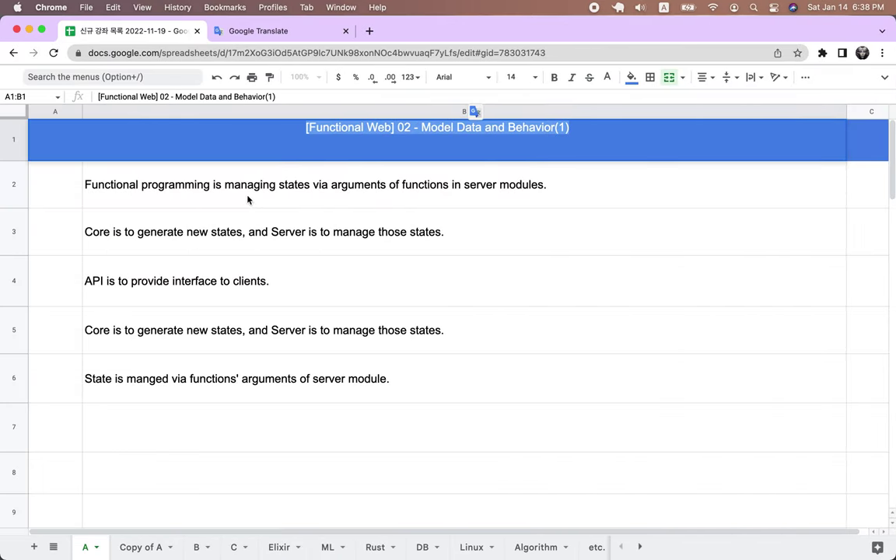
left_click(141, 548)
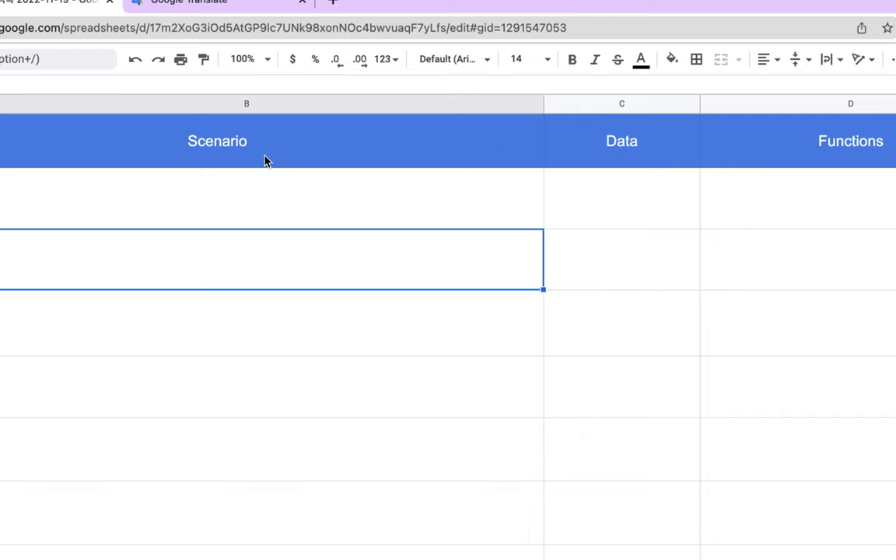
left_click(265, 160)
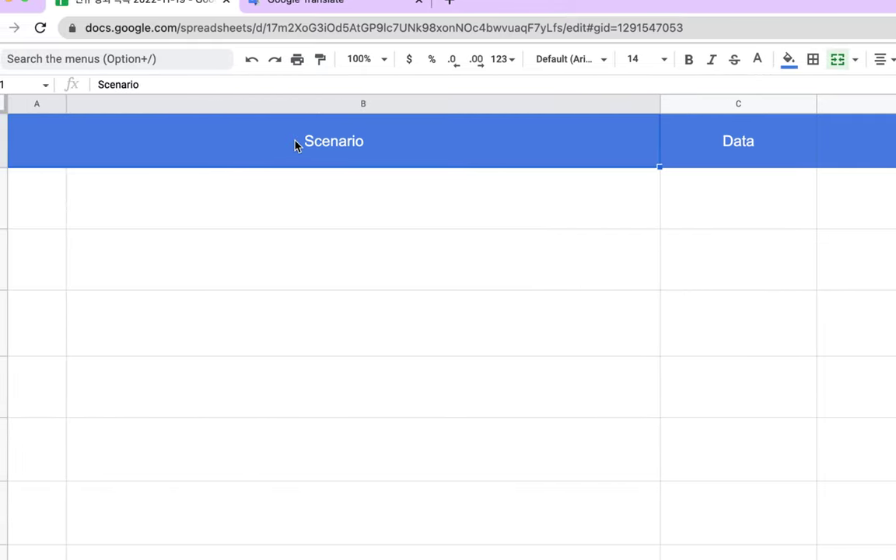
left_click(706, 163)
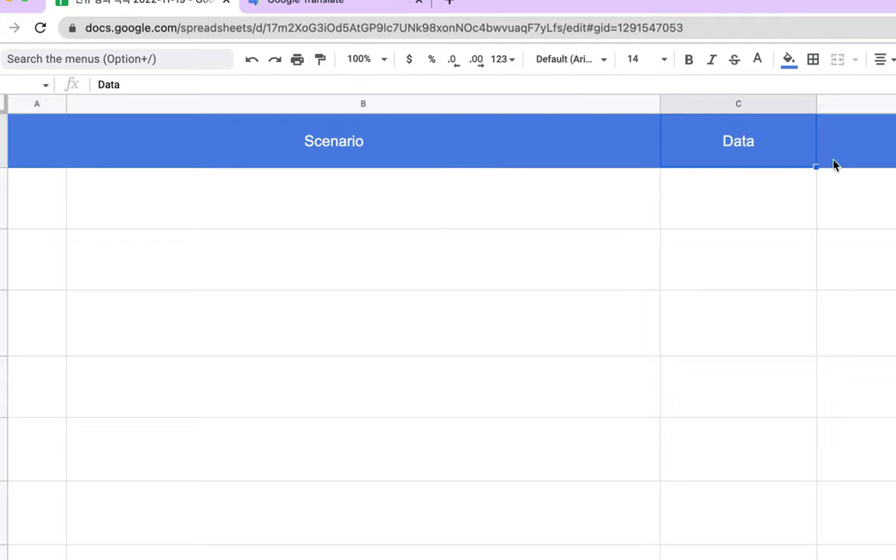
Change the "Functions" header in column D to "Modules and Functions".
left_click(783, 153)
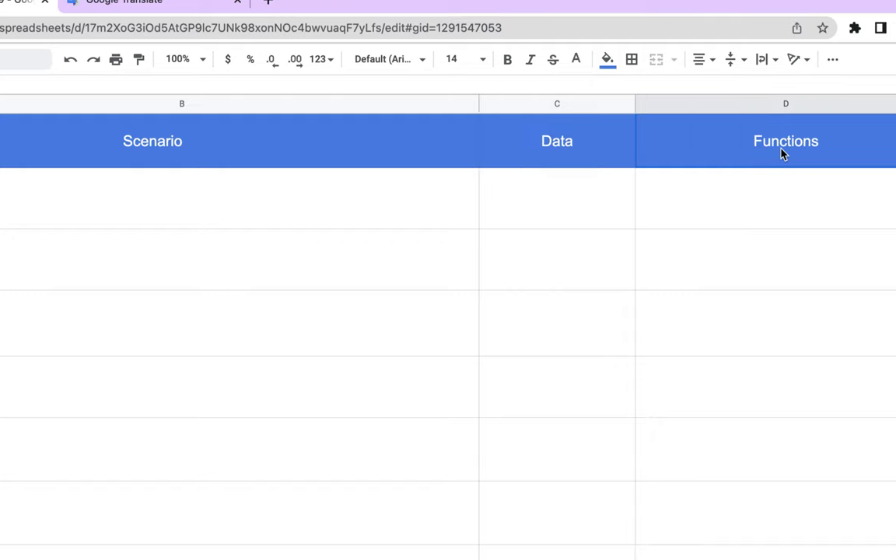
double_click(766, 152)
left_click(754, 127)
type("Modules ")
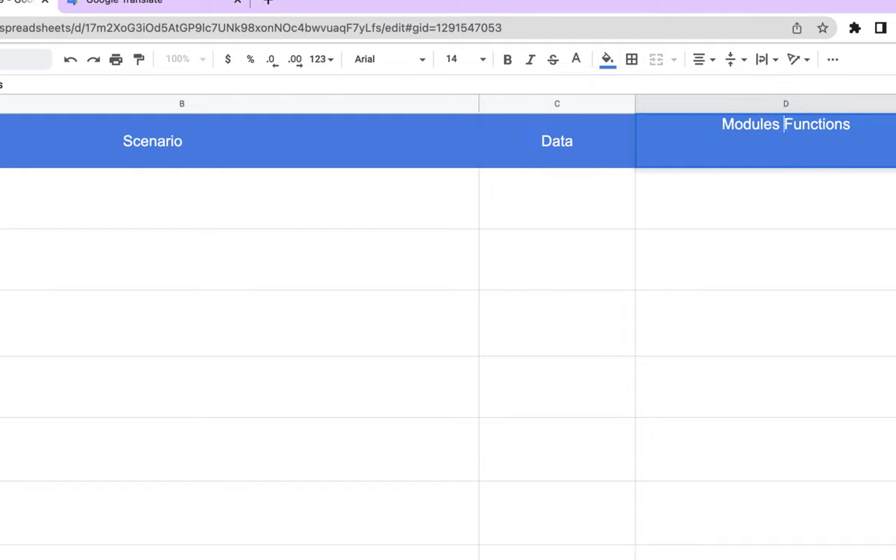
type("and")
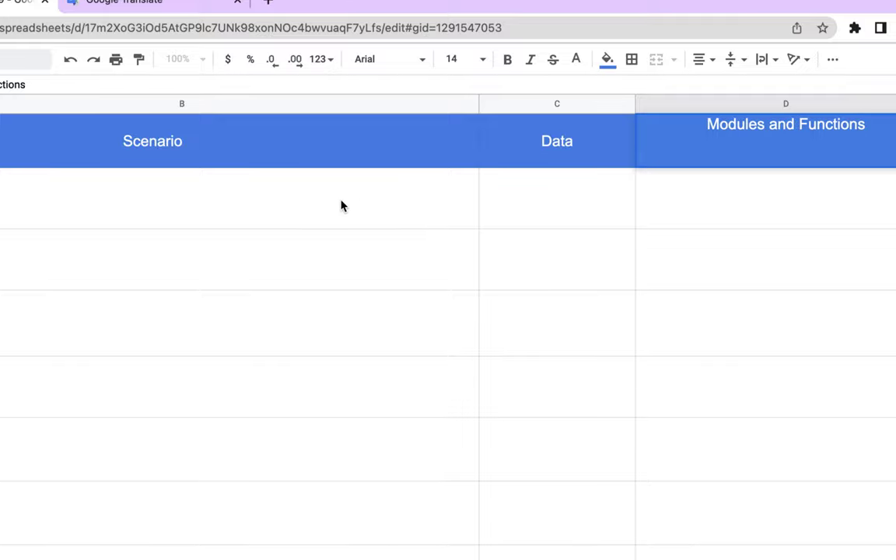
left_click(326, 207)
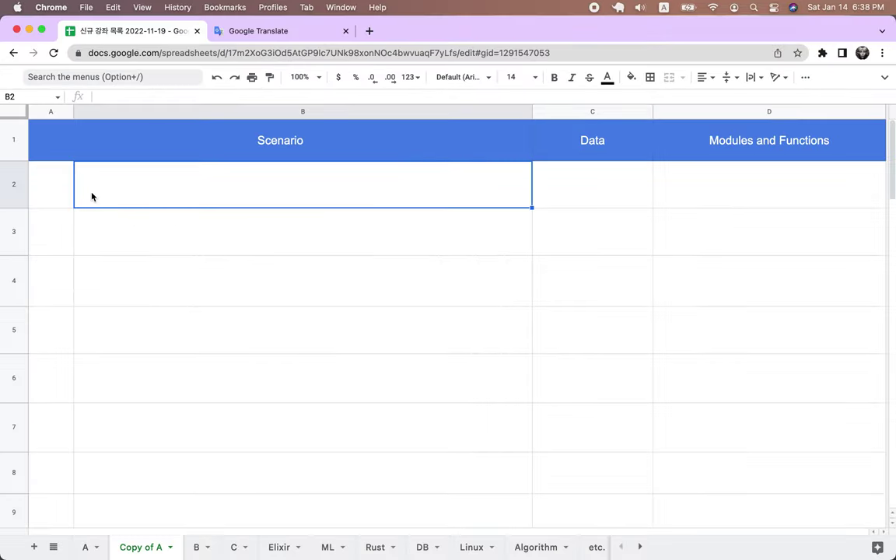
Begin the first scenario in cell B2 with the text "Two gamers start a game".
double_click(91, 196)
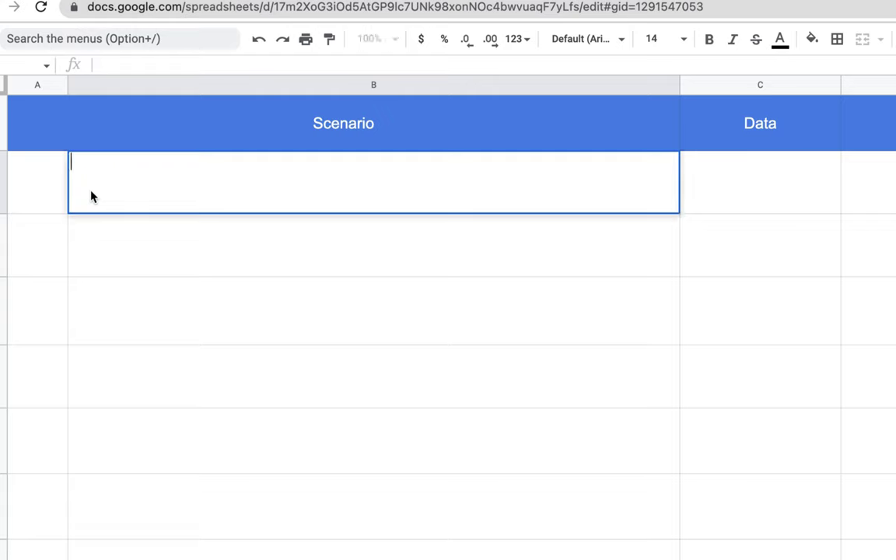
type("Two gamers ")
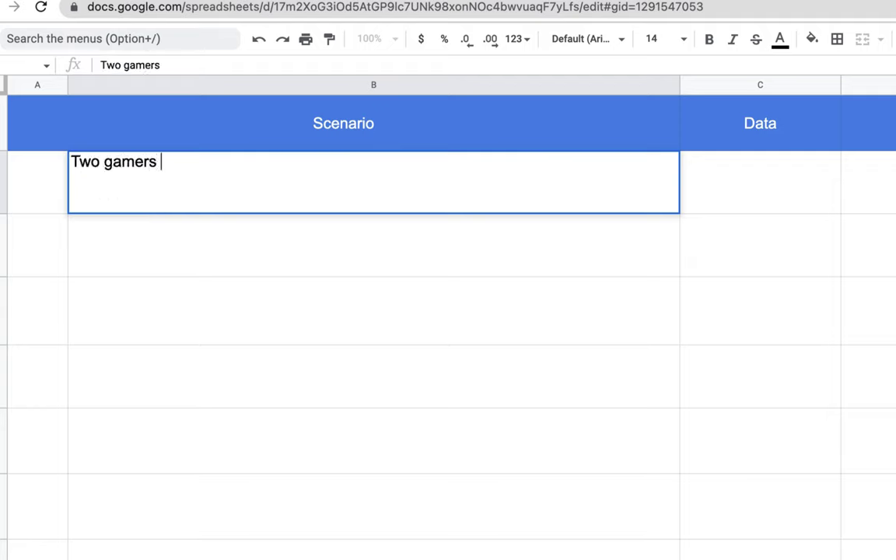
type("c")
type("s")
key("BackSpace")
key("BackSpace")
type("start")
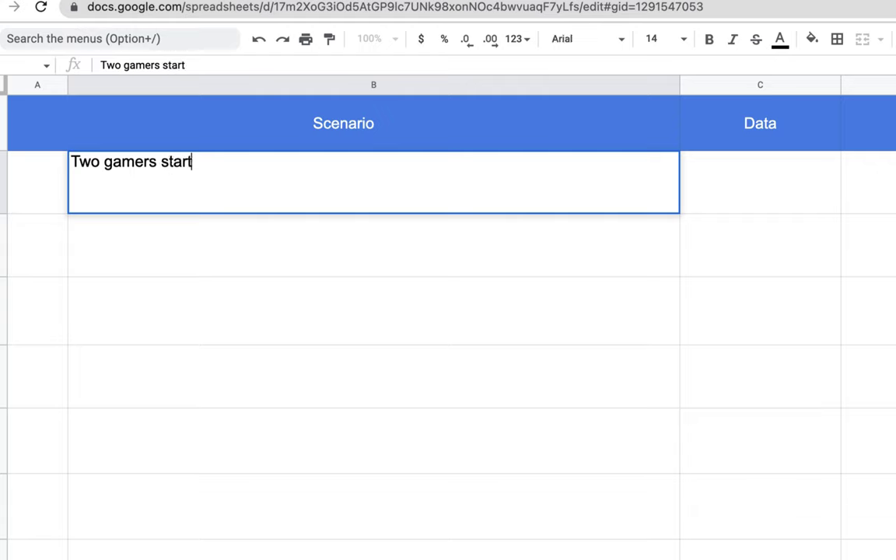
type(" game")
key("BackSpace")
key("BackSpace")
key("BackSpace")
key("BackSpace")
type("a ga")
key("BackSpace")
type("game ")
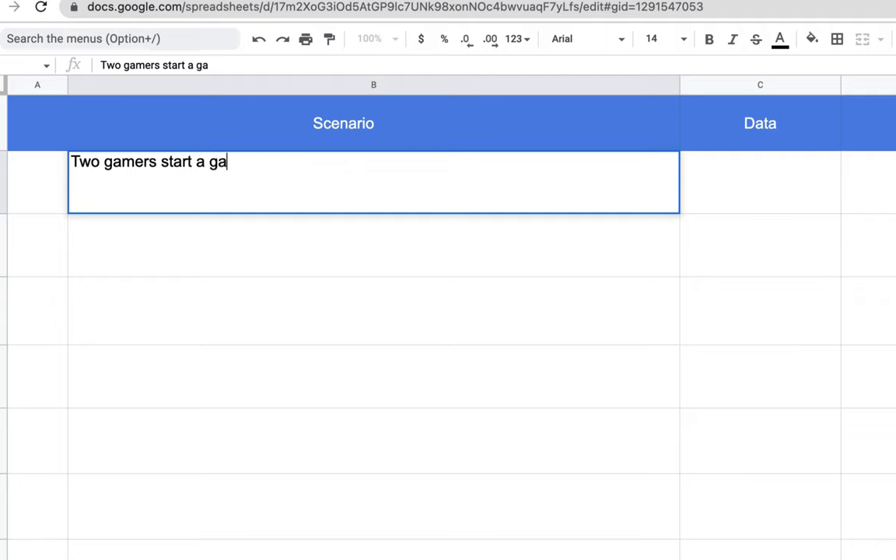
type("iw")
key("BackSpace")
type("n chi")
key("BackSpace")
key("BackSpace")
key("BackSpace")
type("wi")
key("BackSpace")
type("chi")
key("BackSpace")
key("BackSpace")
key("BackSpace")
type("hich")
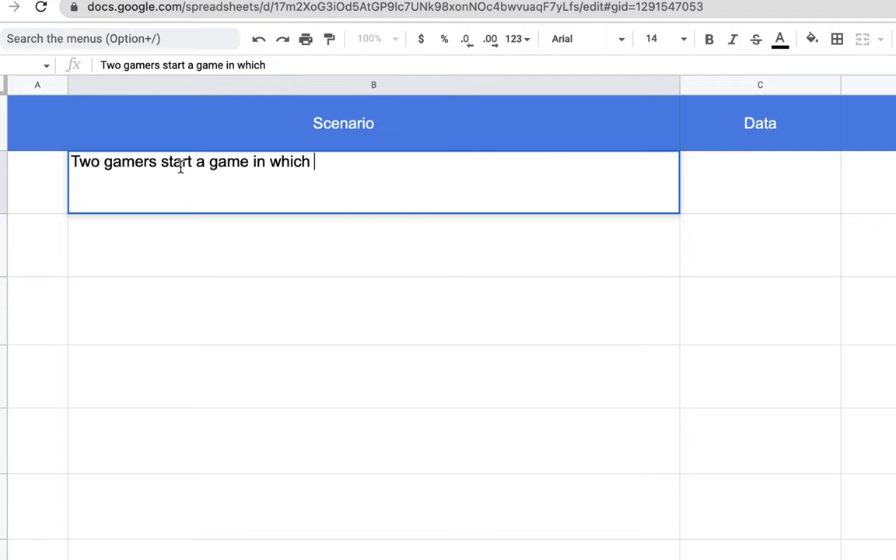
left_click_drag(250, 164, 337, 164)
key("BackSpace")
key("BackSpace")
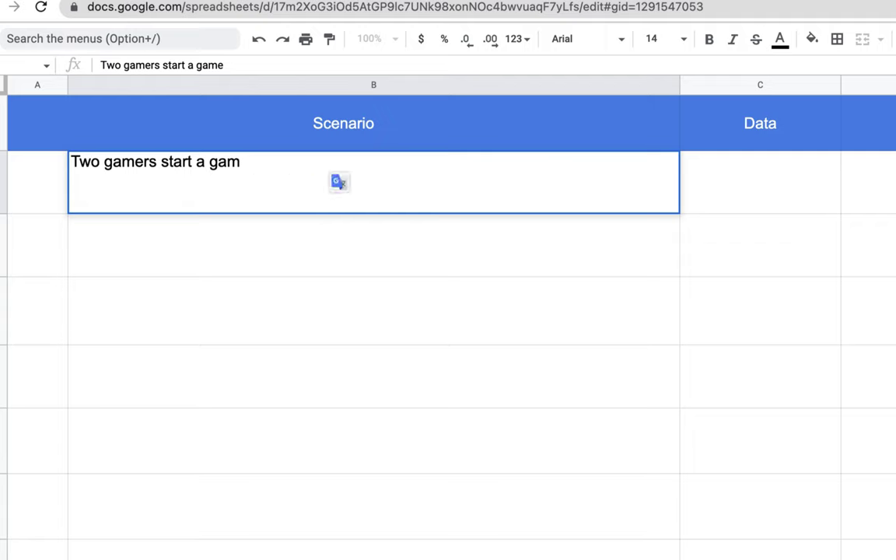
Complete the opening sentence in B2 so it reads "Two gamers start a game, and each has its own board.".
type("e, and e")
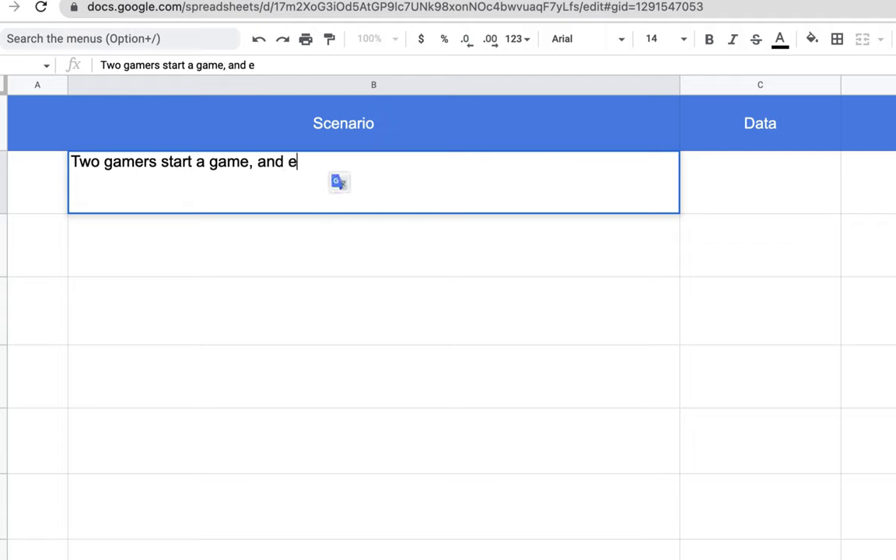
type("ach has it")
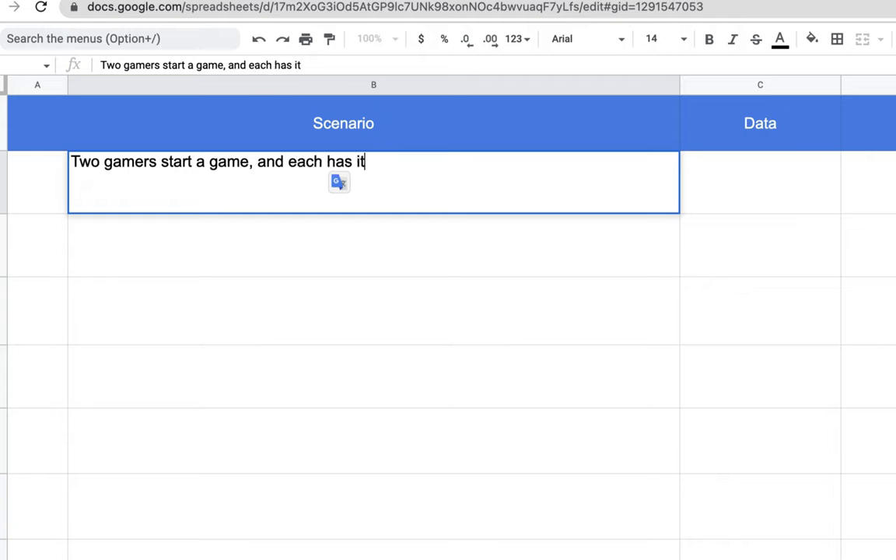
type("s own board.")
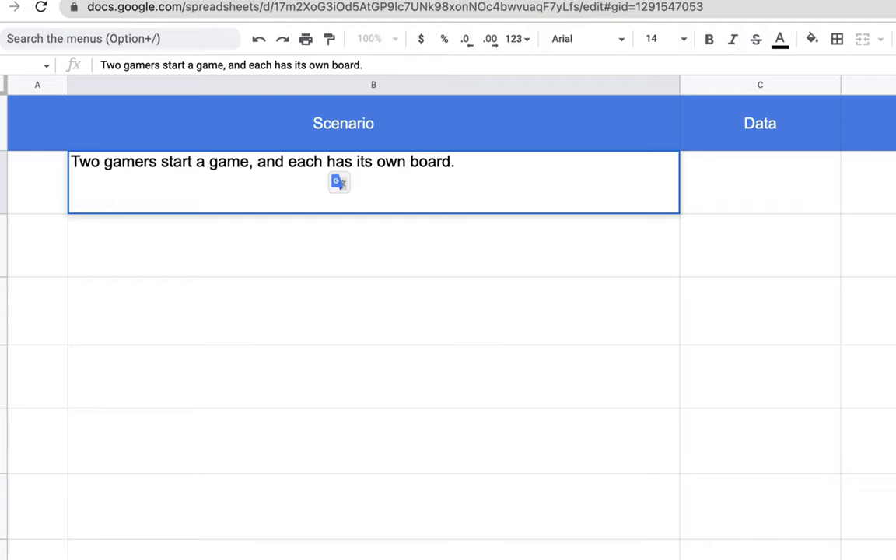
Add a second sentence to the B2 scenario: "One can see his/her board, but not the oppenent.".
type("one")
key("BackSpace")
key("BackSpace")
key("BackSpace")
type("One can see his")
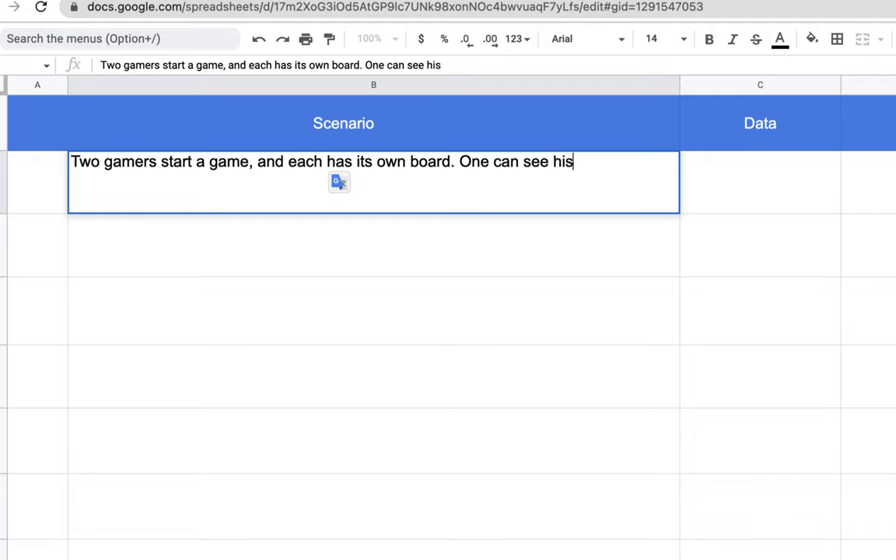
type(" b")
key("BackSpace")
key("BackSpace")
type("/her board,")
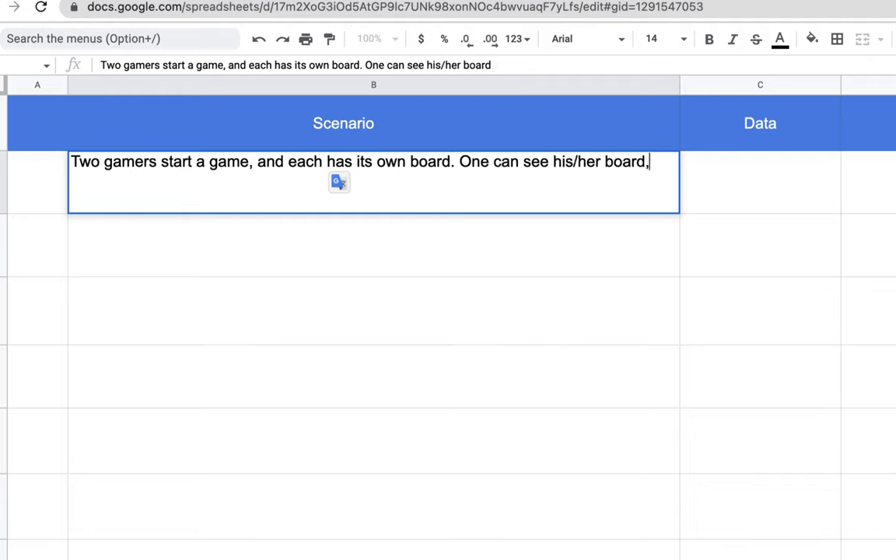
type(" but not ")
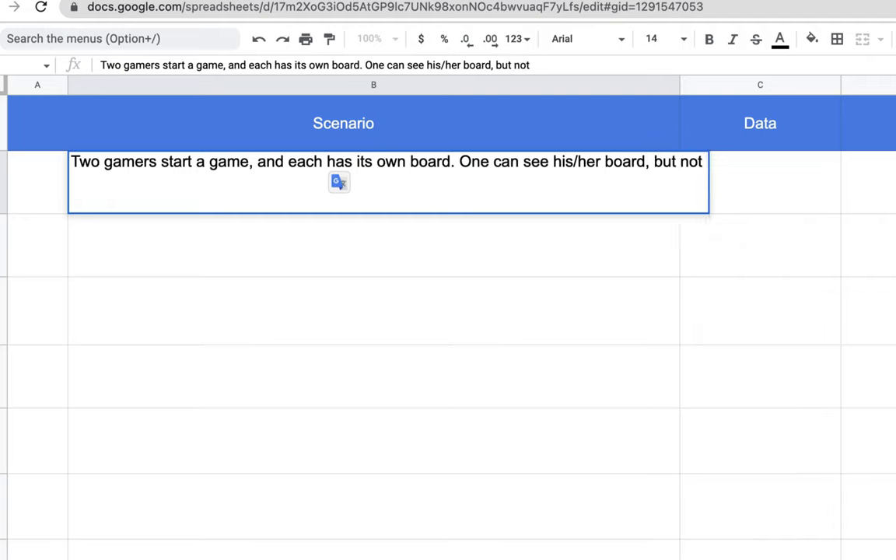
type("the opp")
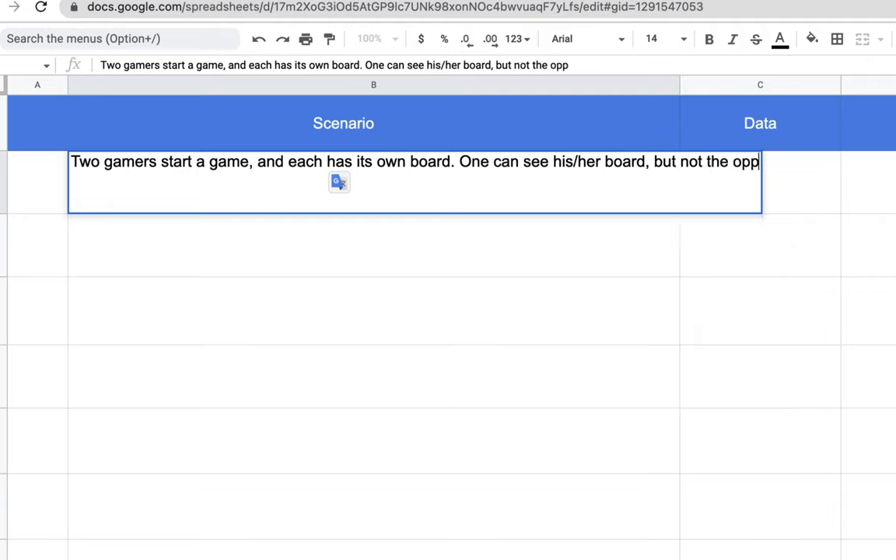
type("enents")
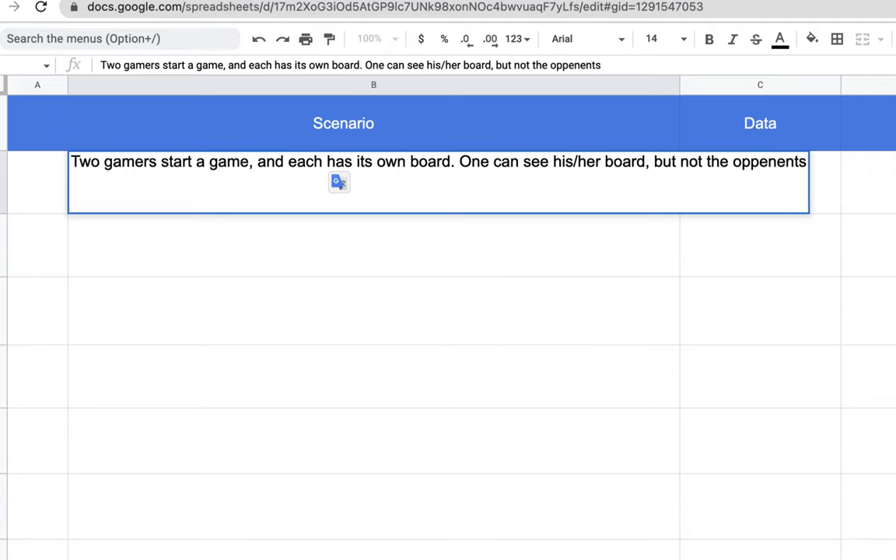
key("BackSpace")
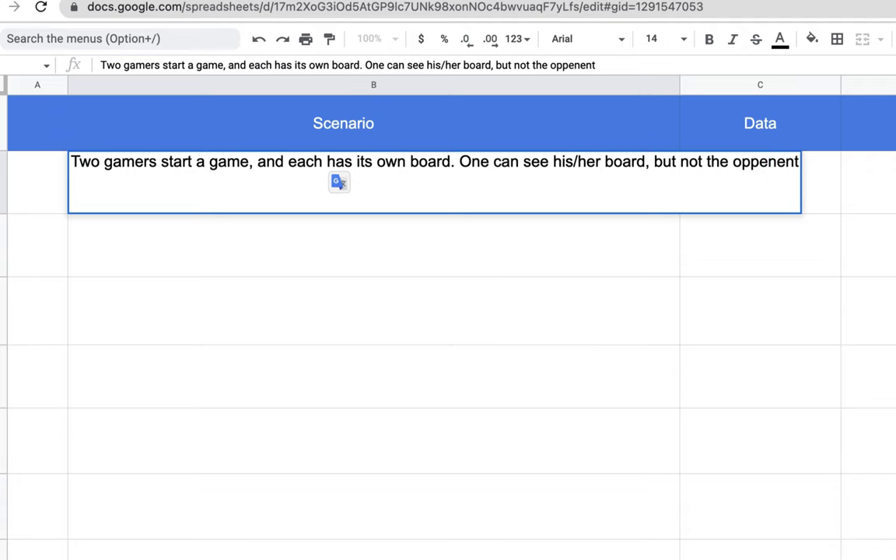
type(".")
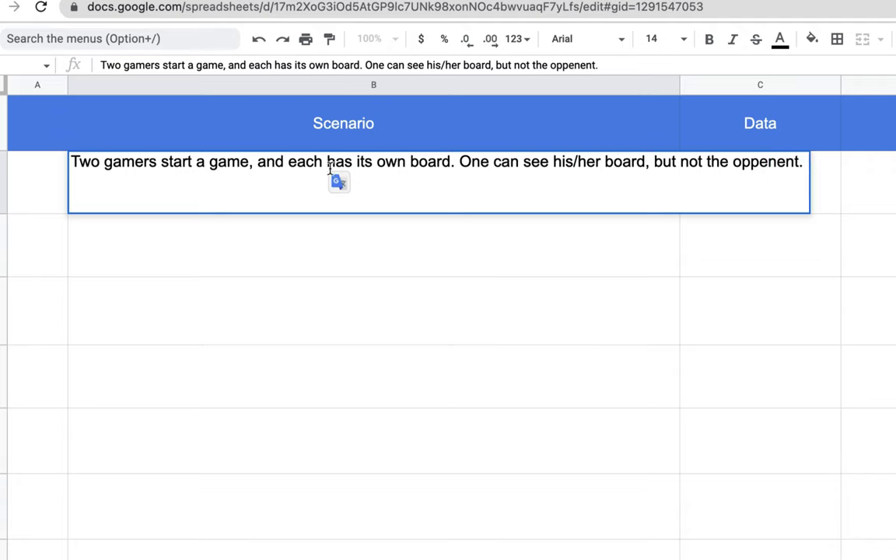
left_click(200, 264)
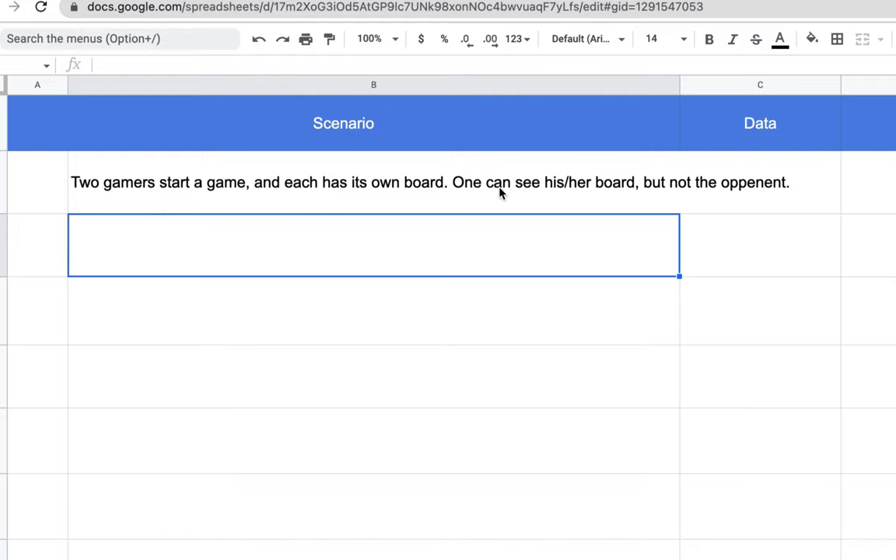
Set text wrapping to Wrap for all cells in the sheet.
right_click(447, 287)
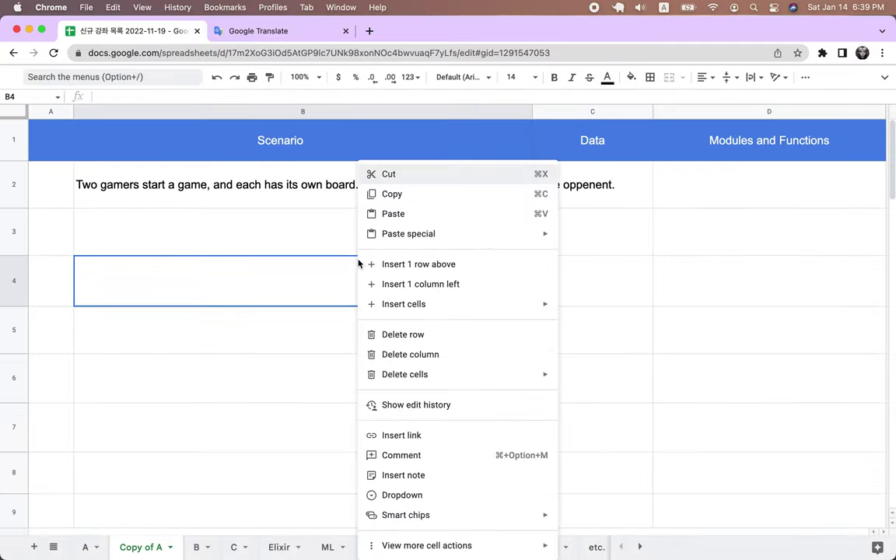
left_click(319, 310)
key("super+a")
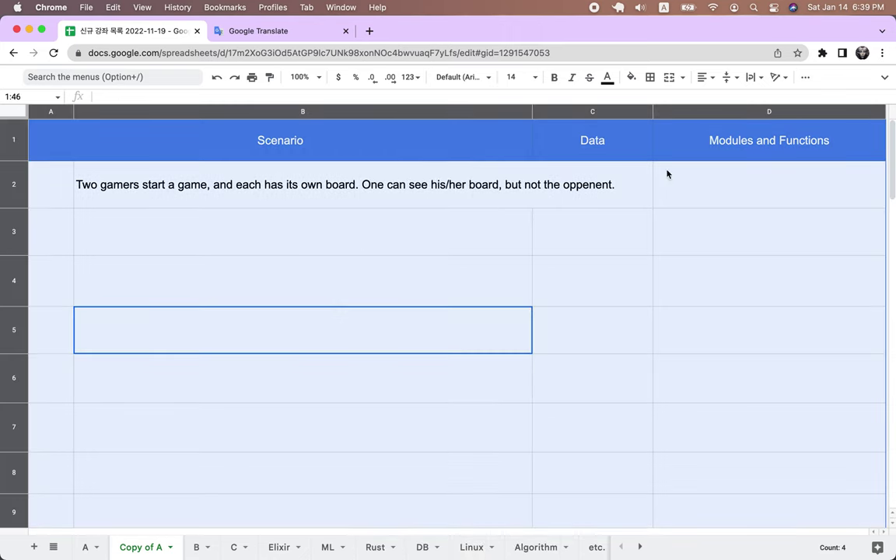
left_click(885, 77)
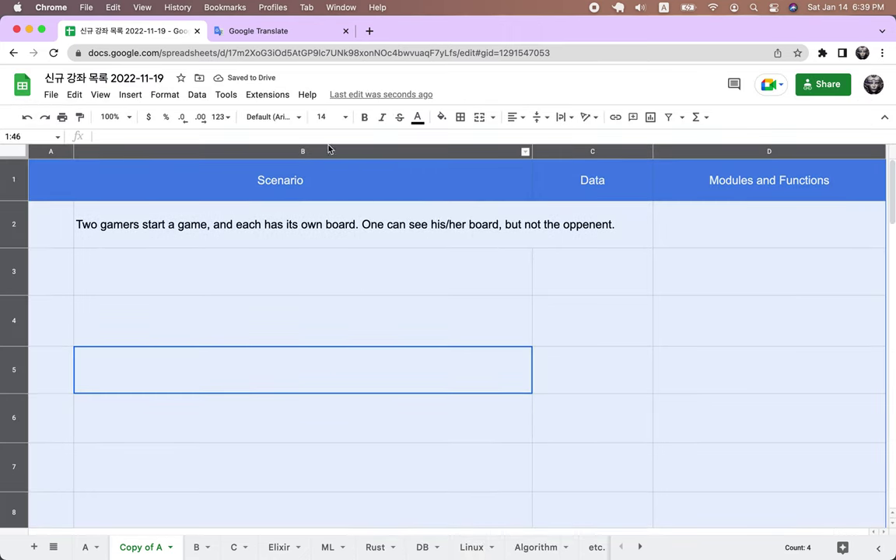
left_click(163, 94)
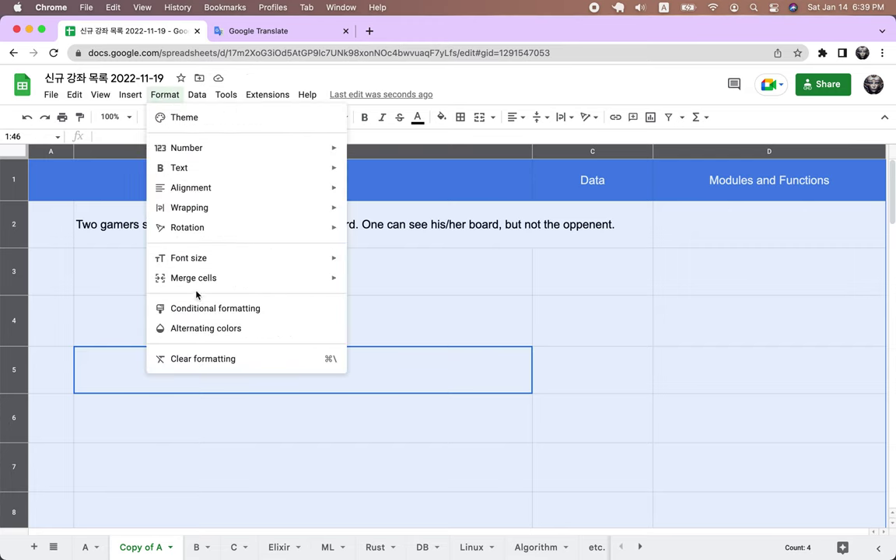
mouse_move(210, 207)
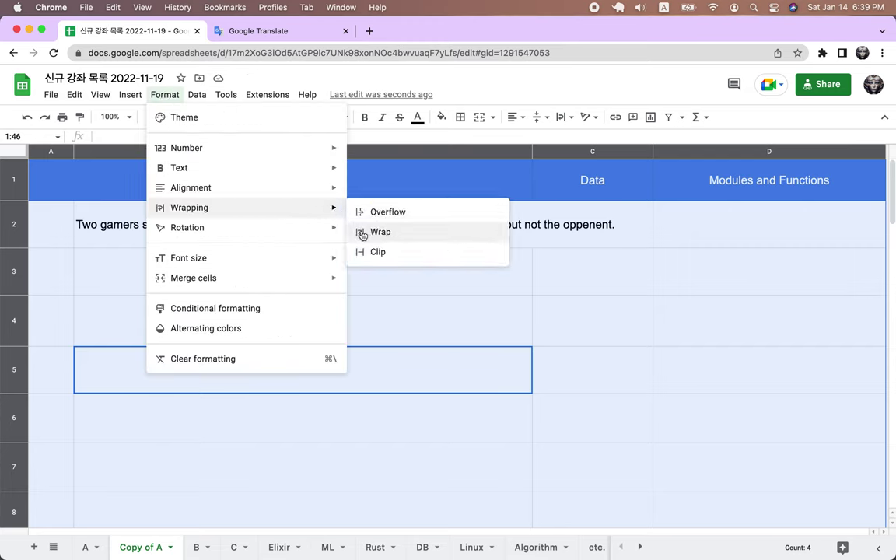
left_click(362, 234)
left_click(126, 289)
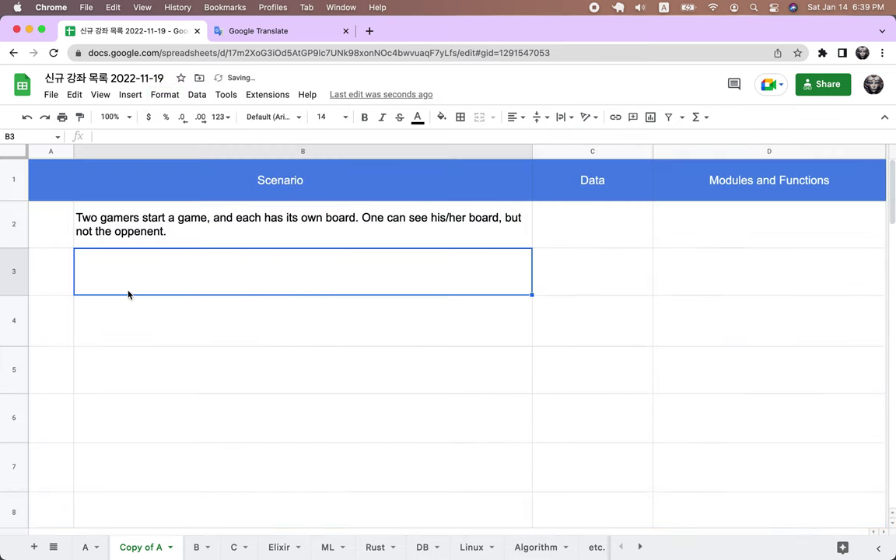
left_click(884, 117)
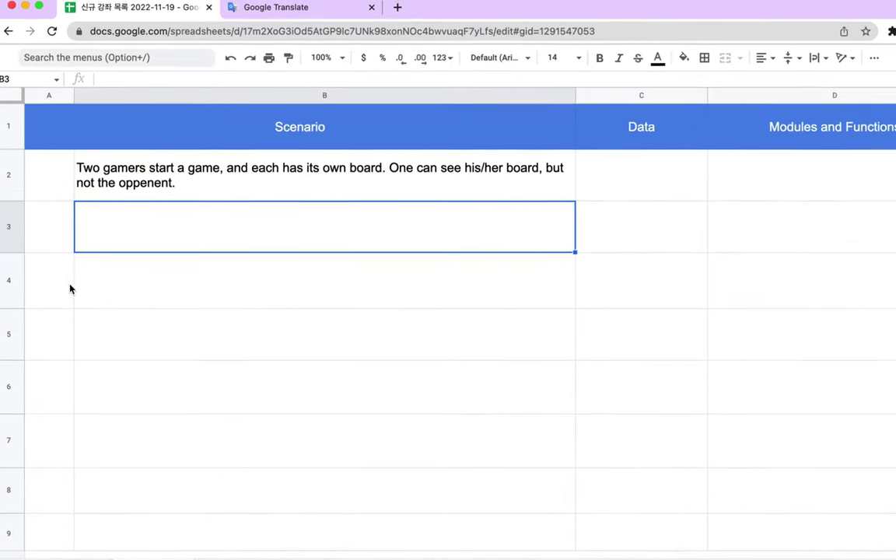
Begin the second scenario in cell B3 with the text "Each board has 4 islands".
double_click(174, 214)
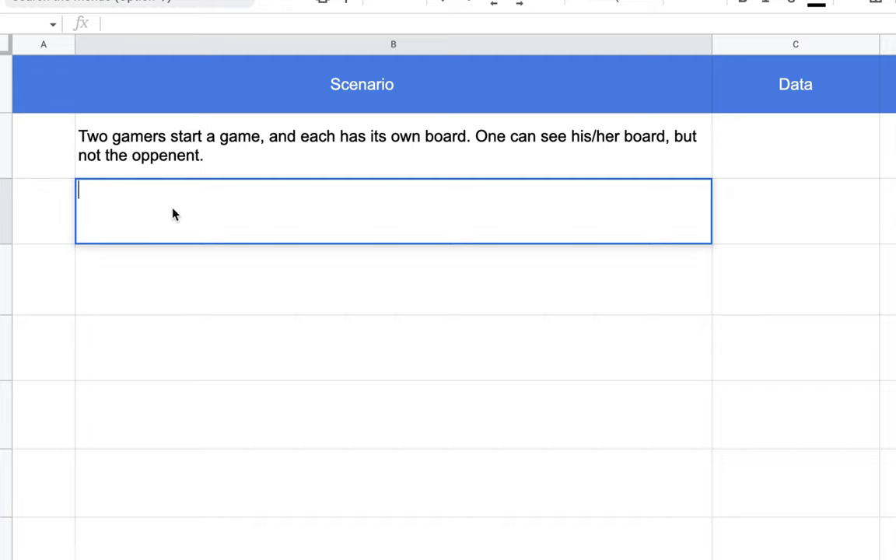
type("Q")
key("BackSpace")
type("EAch")
key("BackSpace")
key("BackSpace")
key("BackSpace")
type("each board has")
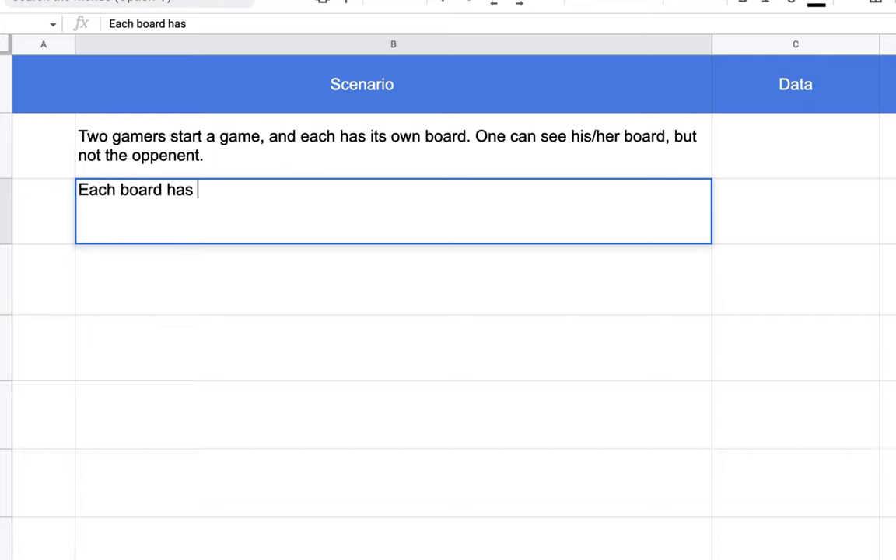
type(" 4 islands")
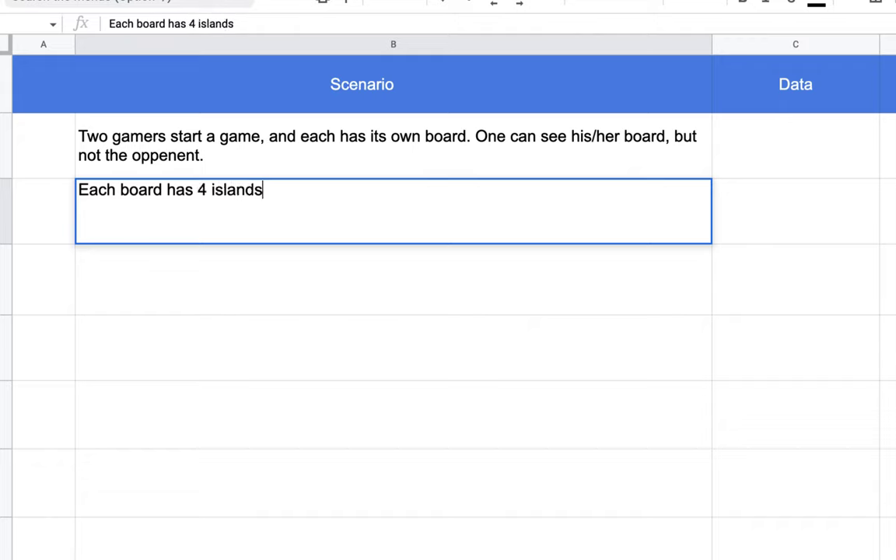
Extend the B3 scenario with the island types so it ends "; dot, square, l_shape, ...".
type("; dot, square")
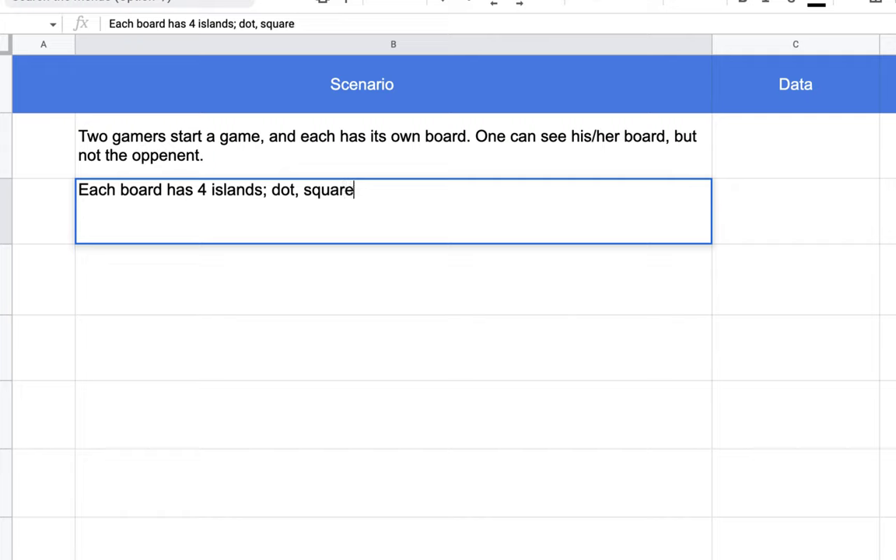
type(", l_shape, ")
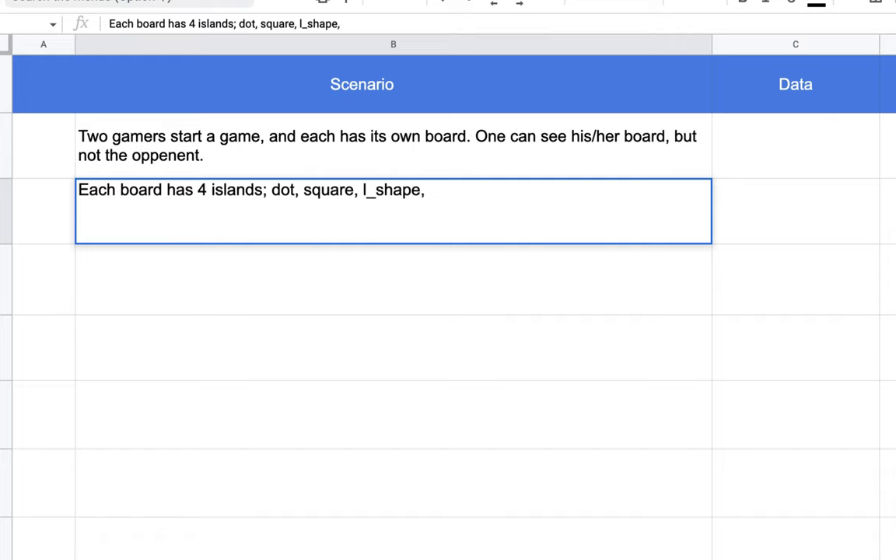
type("...")
double_click(234, 191)
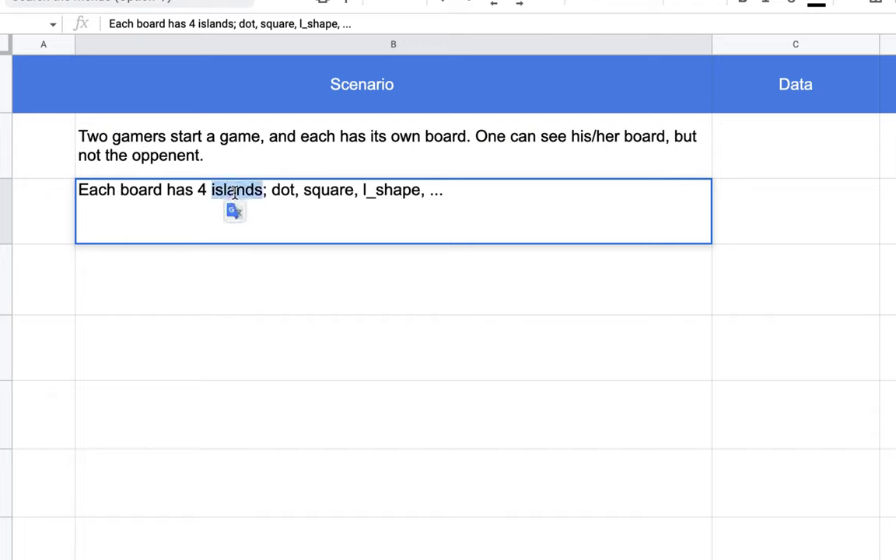
left_click(175, 270)
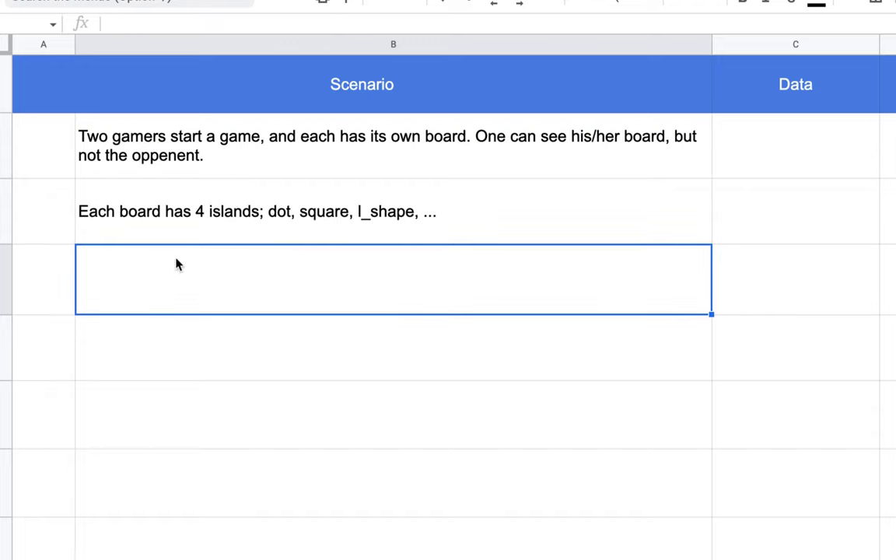
left_click(282, 191)
key("Return")
left_click_drag(271, 191, 445, 191)
left_click(288, 287)
type("Each")
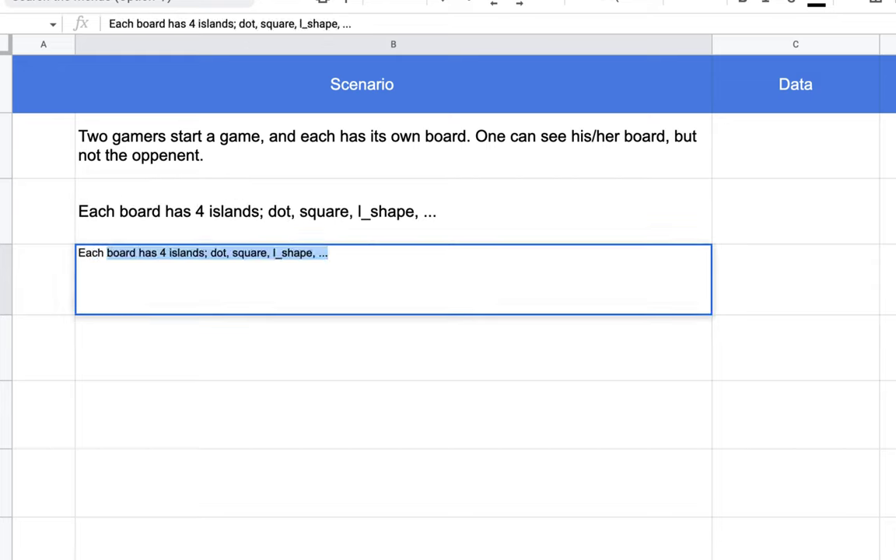
Fill B3 down the Scenario column to carry over its formatting, and clear the copied text from B4:B8.
left_click(360, 226)
left_click_drag(711, 245, 615, 537)
left_click(529, 255)
left_click_drag(529, 256, 511, 525)
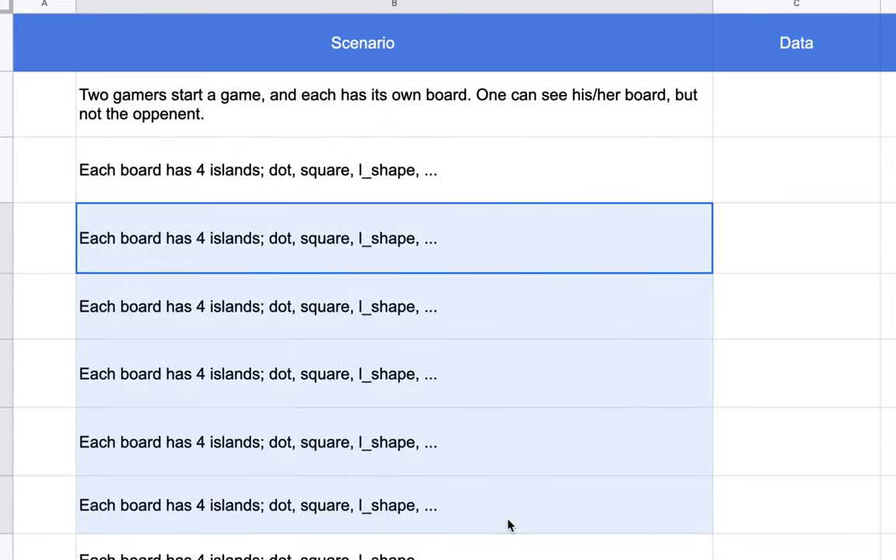
key("Delete")
Enter the third scenario in cell B4: "Each island has one or more than one coordinates.".
left_click(410, 244)
type("Each island ")
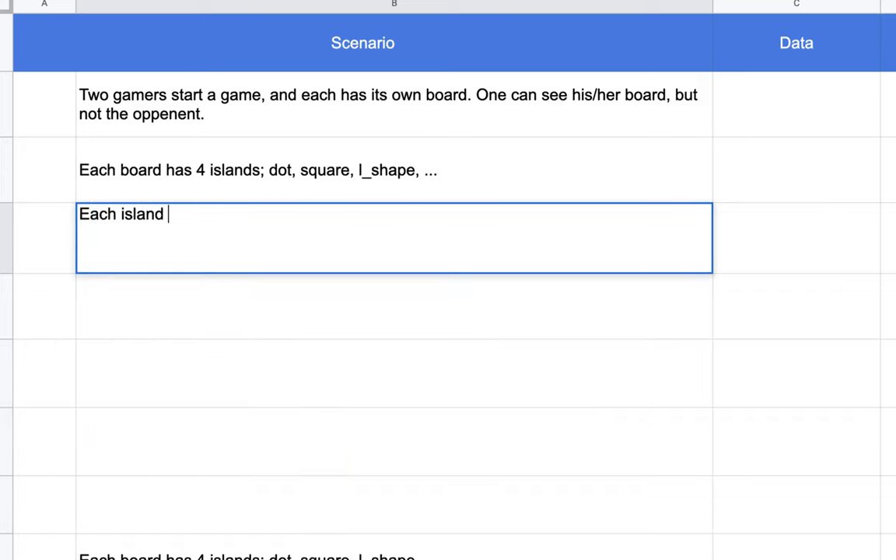
type("has one or m")
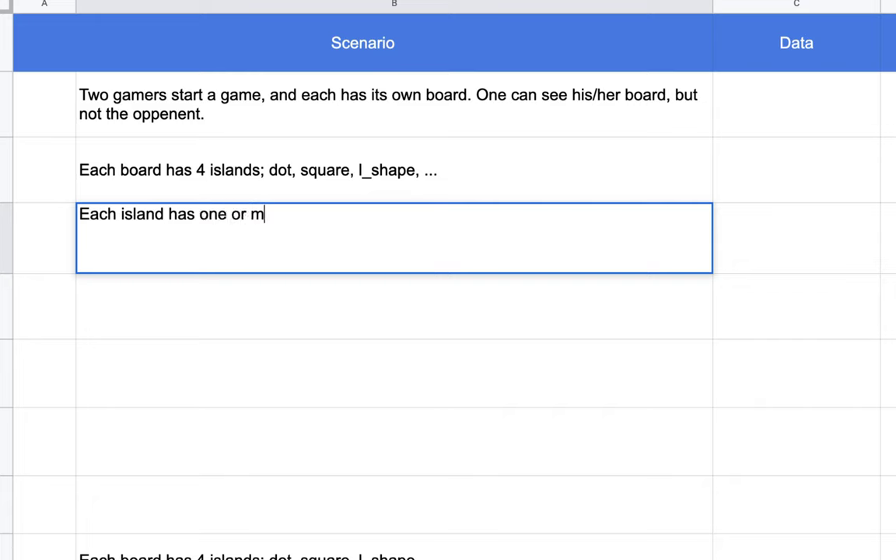
type("ore than ")
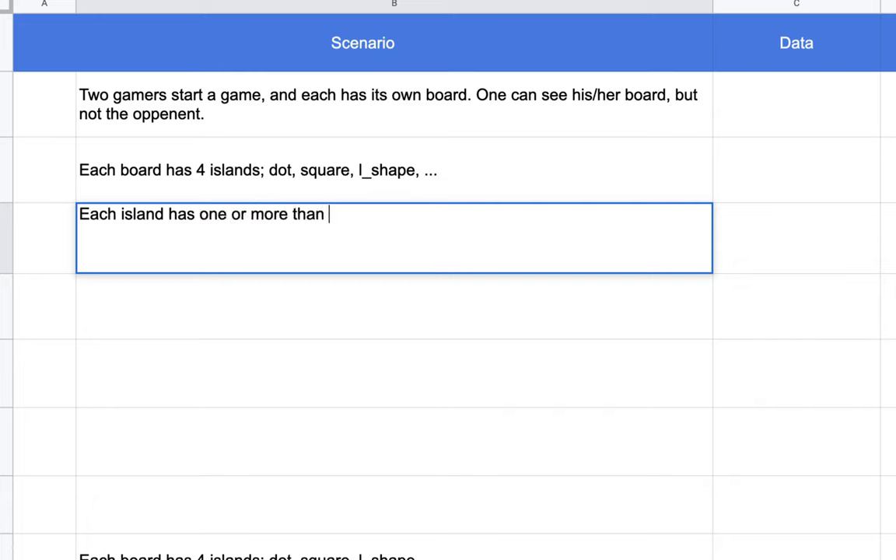
type("one coordinates.")
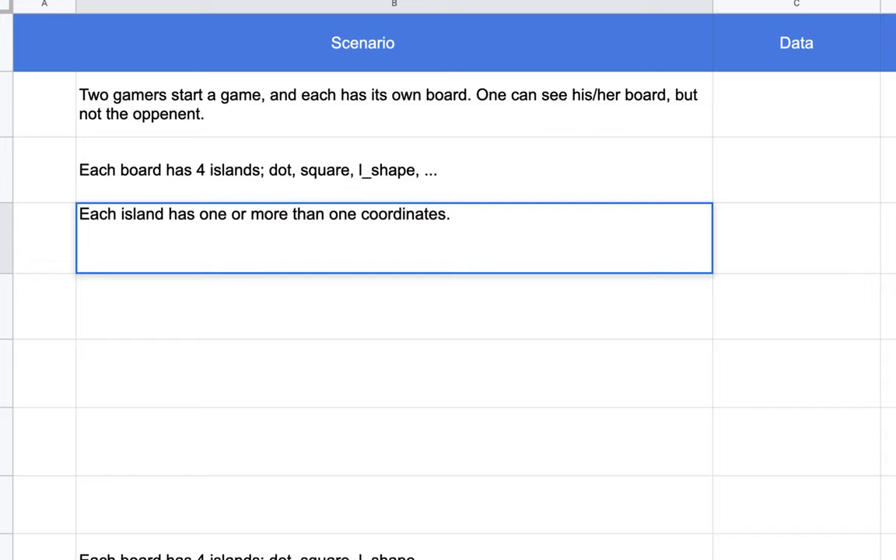
Begin the fourth scenario in cell B5 with the text "If a player guess".
left_click(354, 296)
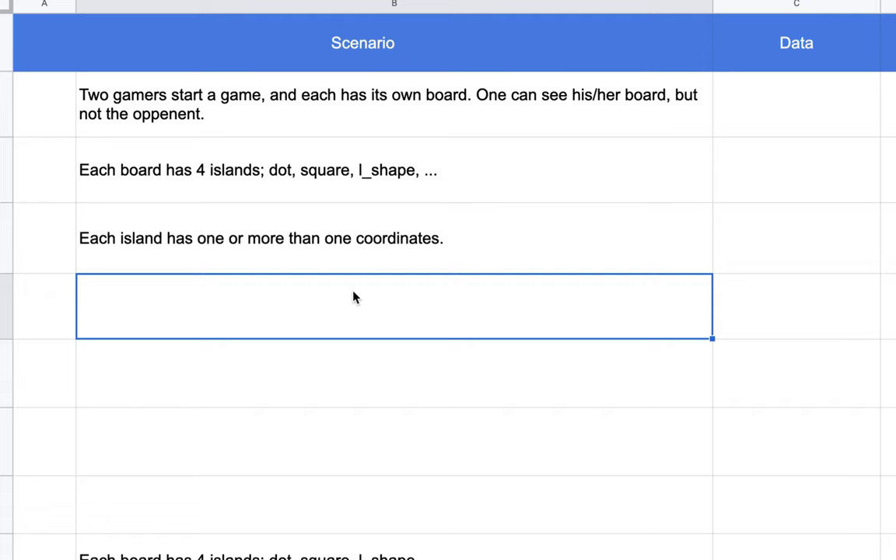
type("If a pla")
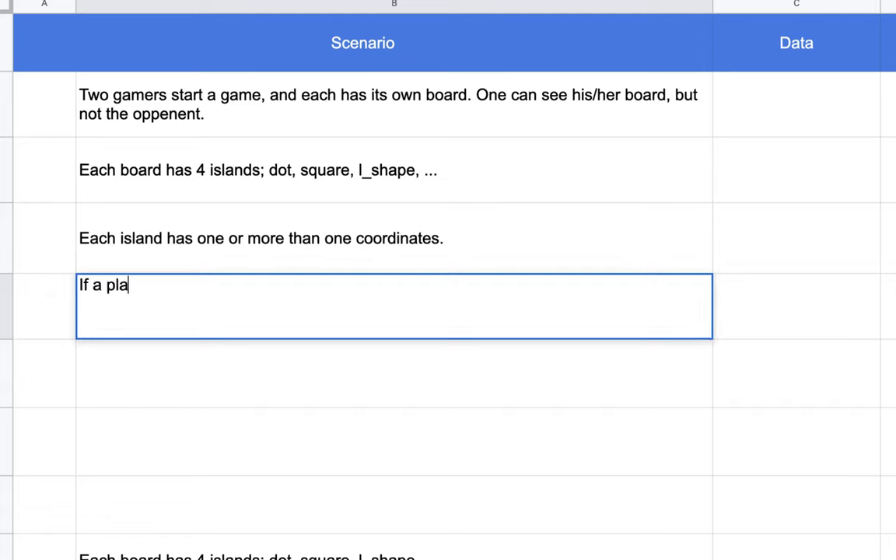
type("yer guess t")
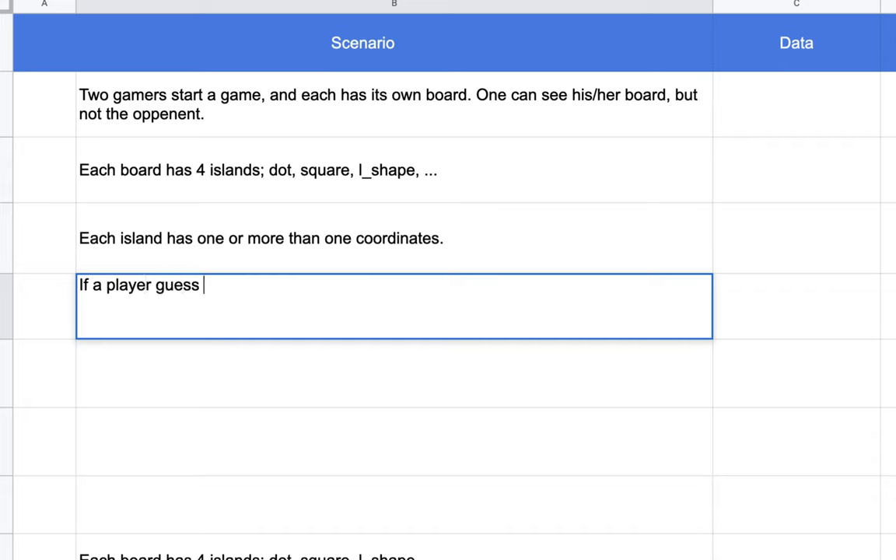